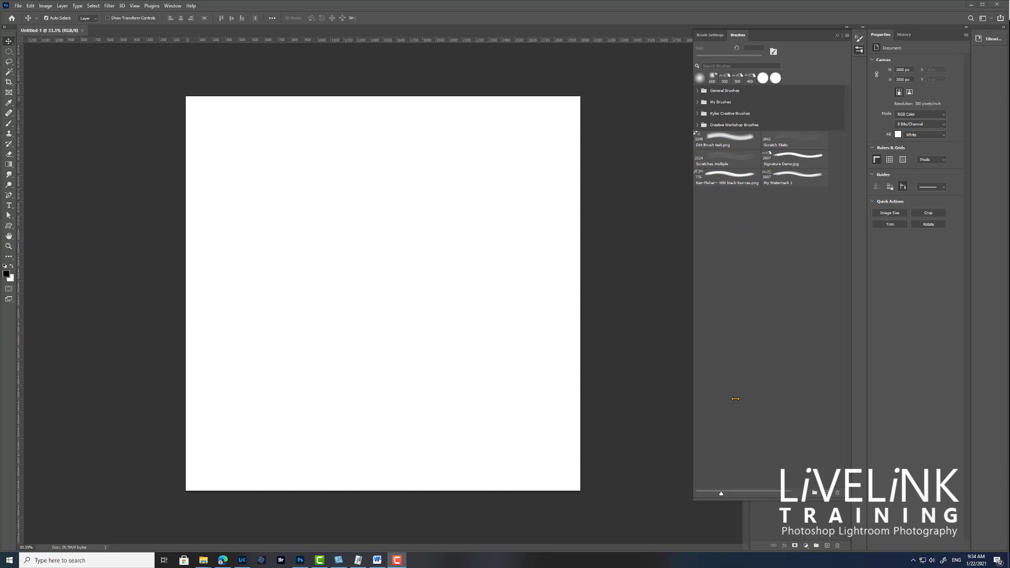
Create a new brush group in the Brushes panel and name it Watermarks.
left_click(814, 493)
left_click(815, 493)
left_click(814, 495)
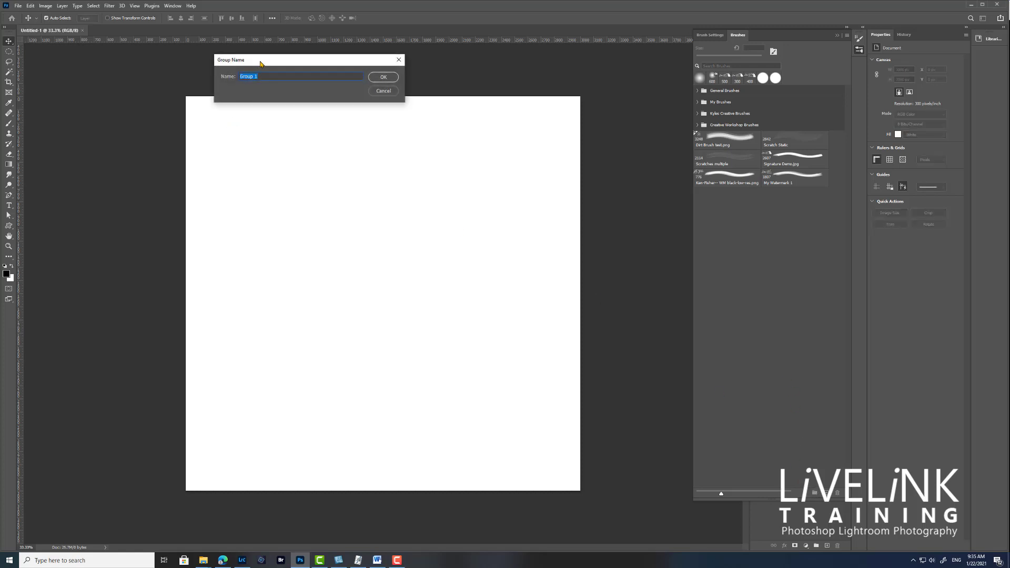
left_click_drag(266, 63, 522, 173)
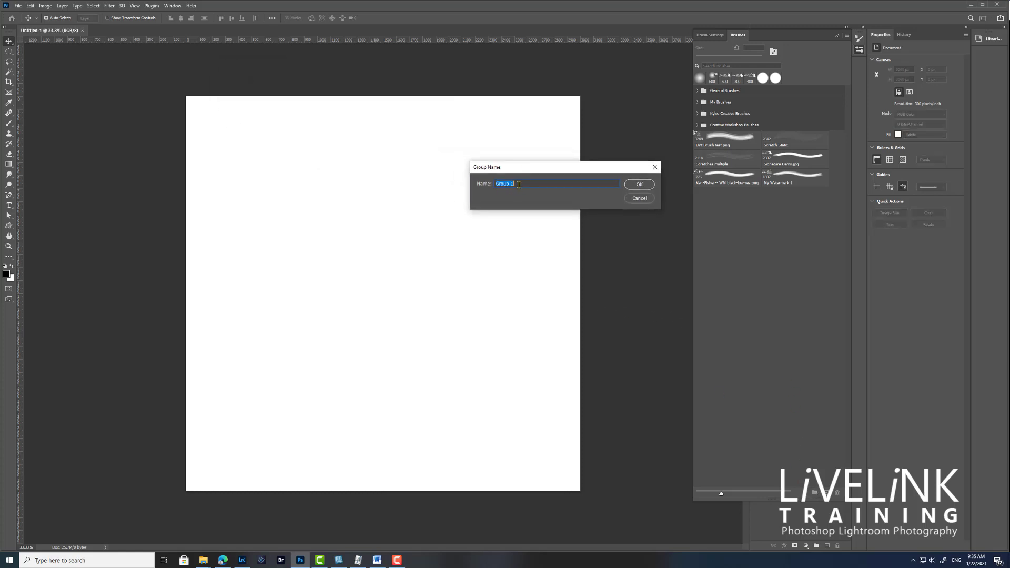
type("Watermarks")
left_click(639, 185)
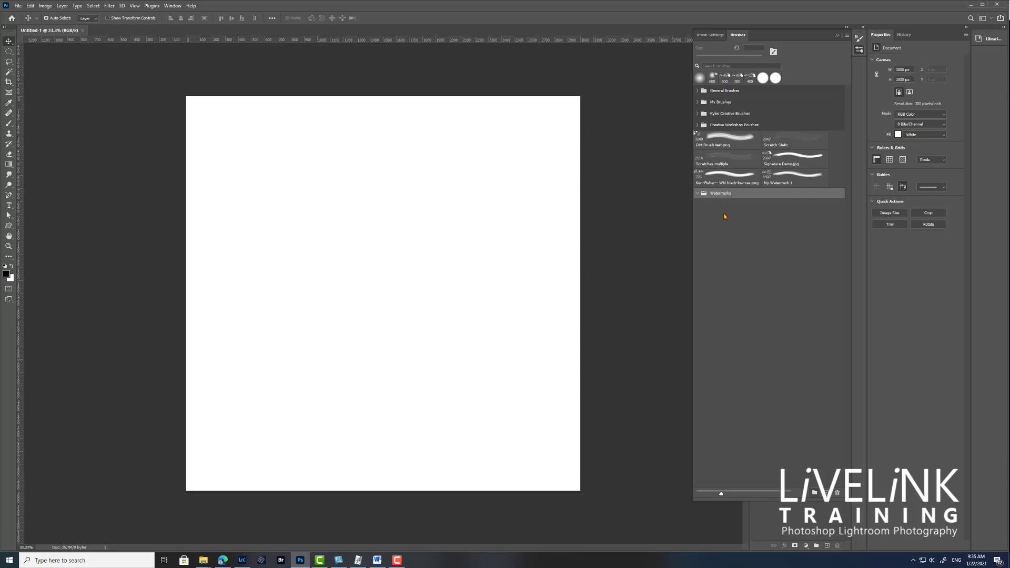
Drag My Watermark 1, the black-bar watermark brush and Signature Demo.jpg into the Watermarks group.
left_click(697, 194)
left_click(796, 174)
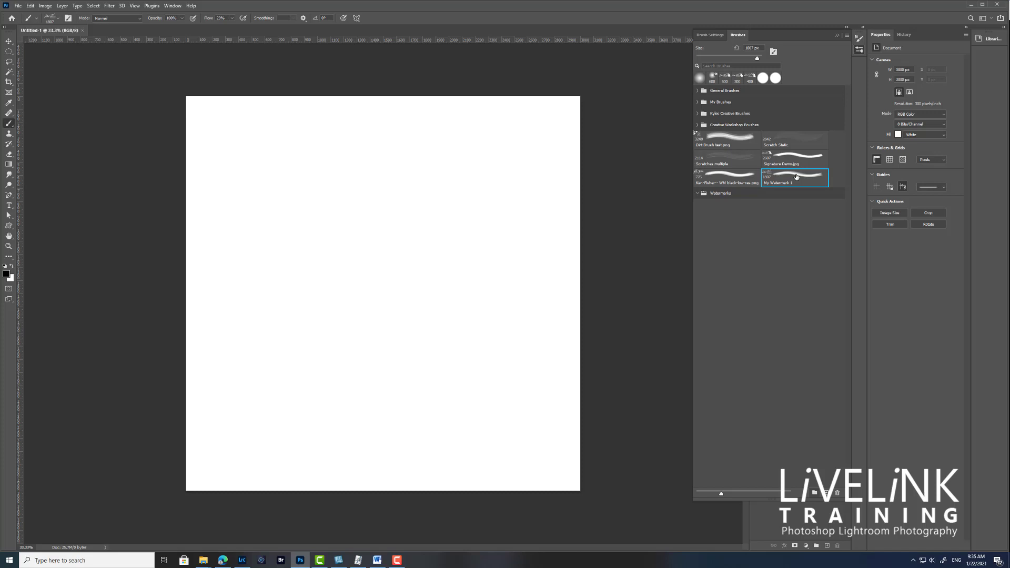
left_click_drag(796, 176, 785, 191)
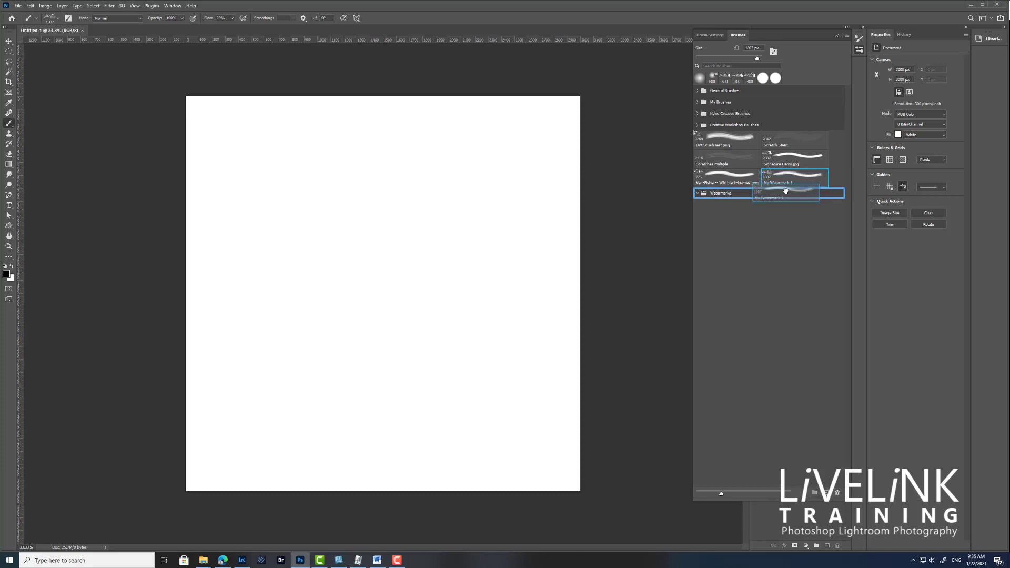
left_click_drag(785, 190, 785, 191)
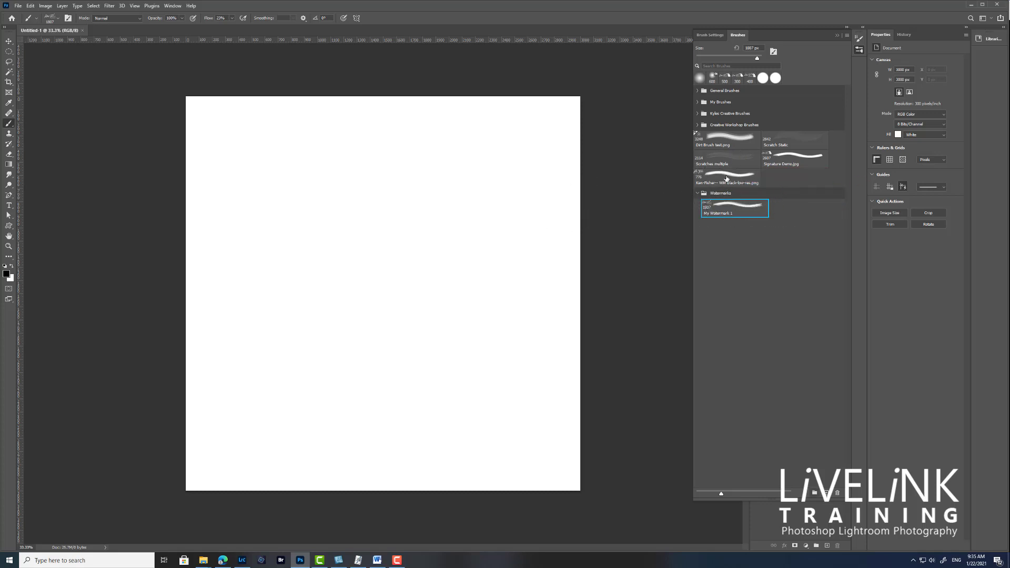
left_click_drag(726, 179, 752, 212)
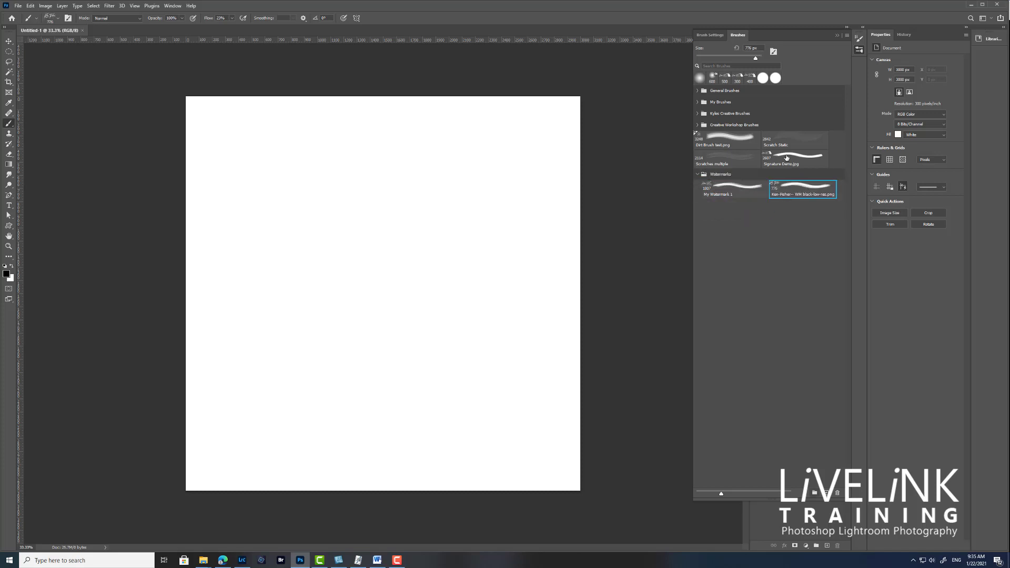
left_click_drag(796, 160, 767, 205)
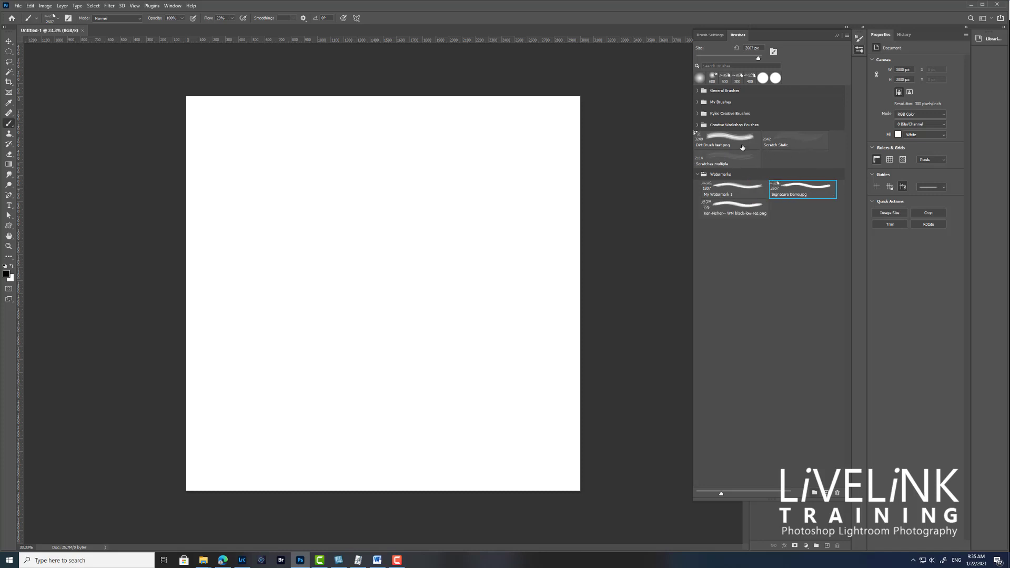
left_click(697, 175)
left_click(697, 175)
Add a second brush group named Signature from the Watermarks group's context menu.
left_click(747, 177)
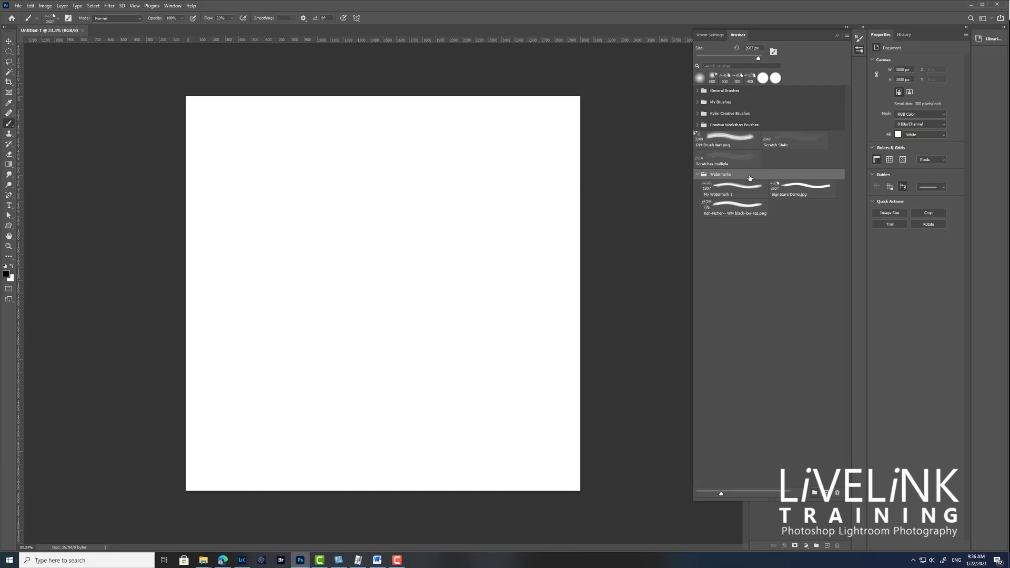
right_click(750, 177)
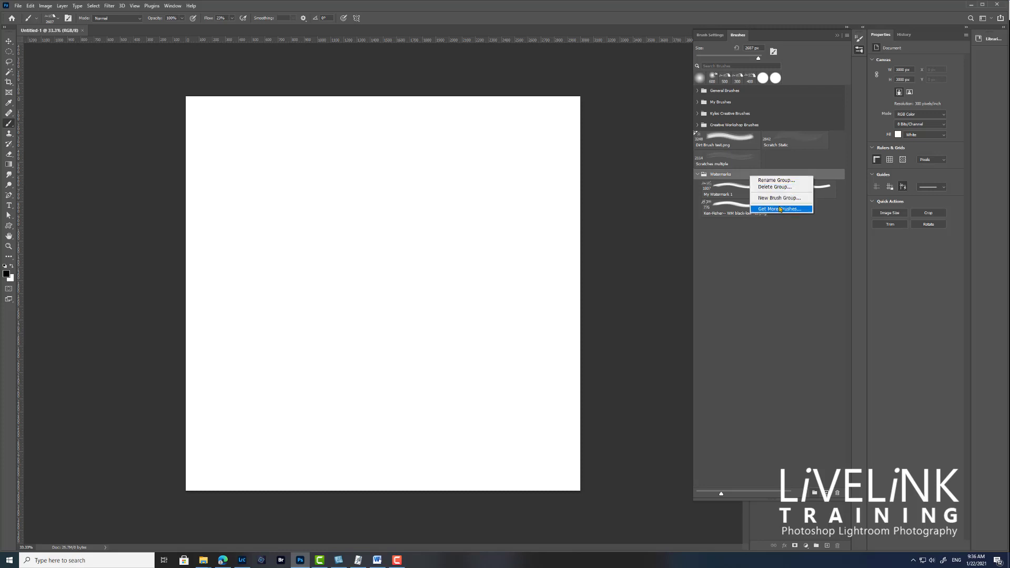
left_click(774, 201)
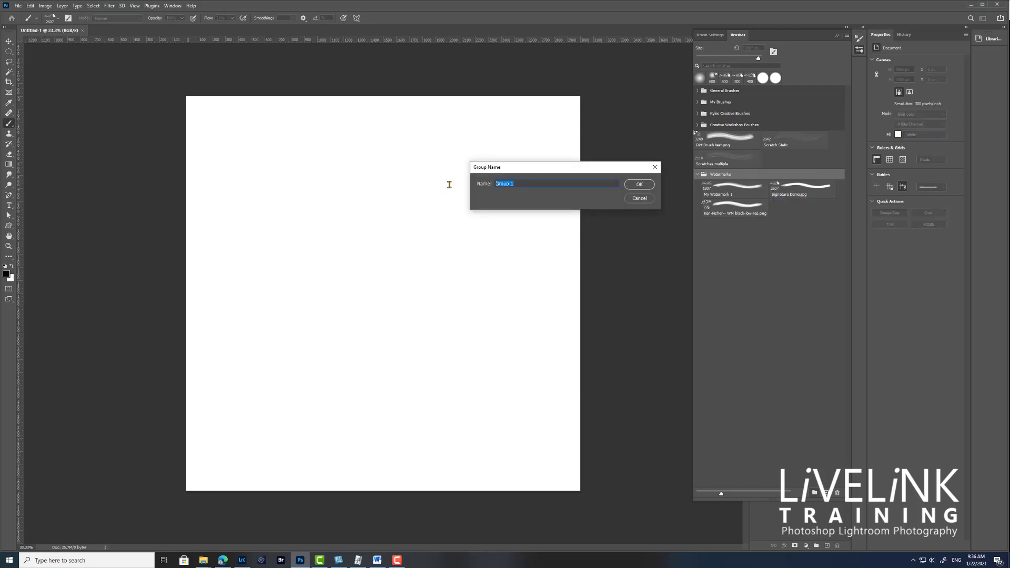
type("Signature")
left_click(635, 186)
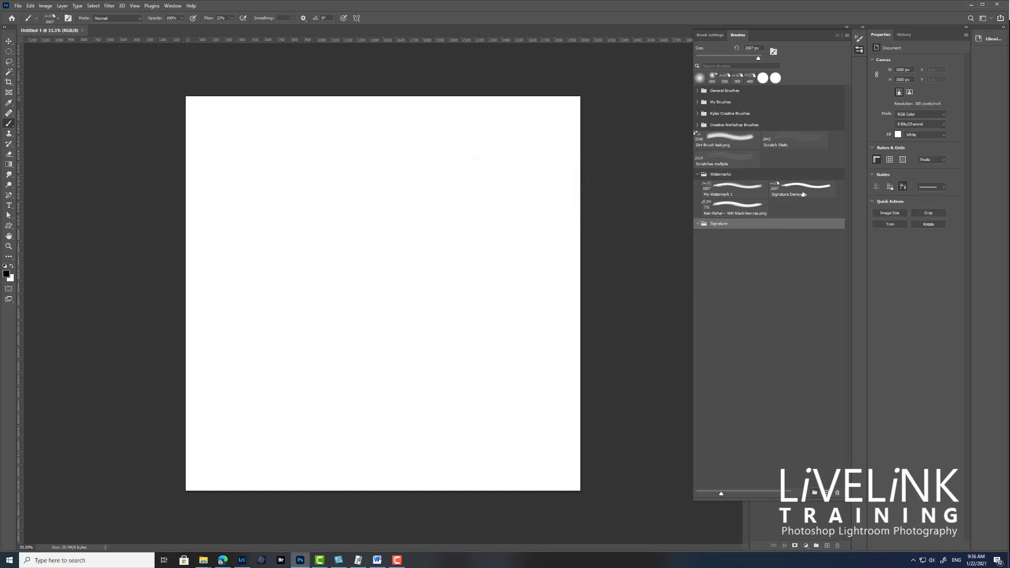
Move Signature Demo.jpg into Signature, nest Signature inside Watermarks, then collapse Watermarks.
left_click_drag(808, 194, 787, 228)
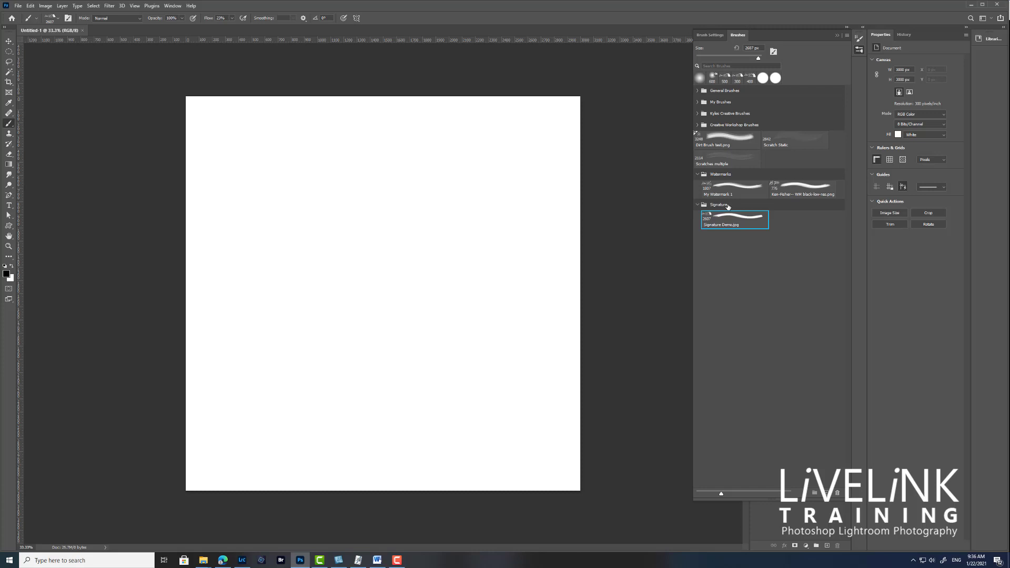
left_click_drag(728, 206, 750, 174)
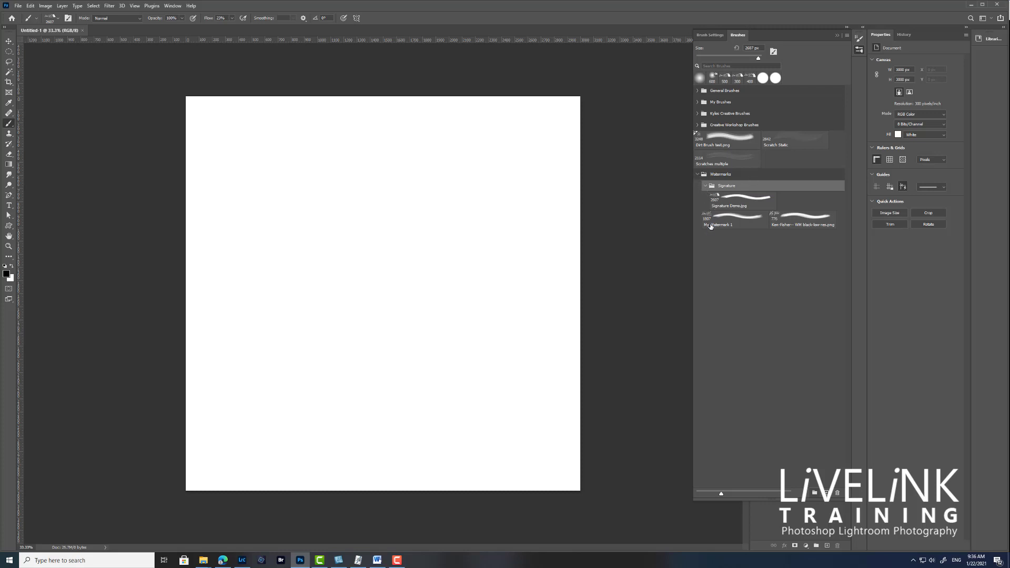
left_click(705, 186)
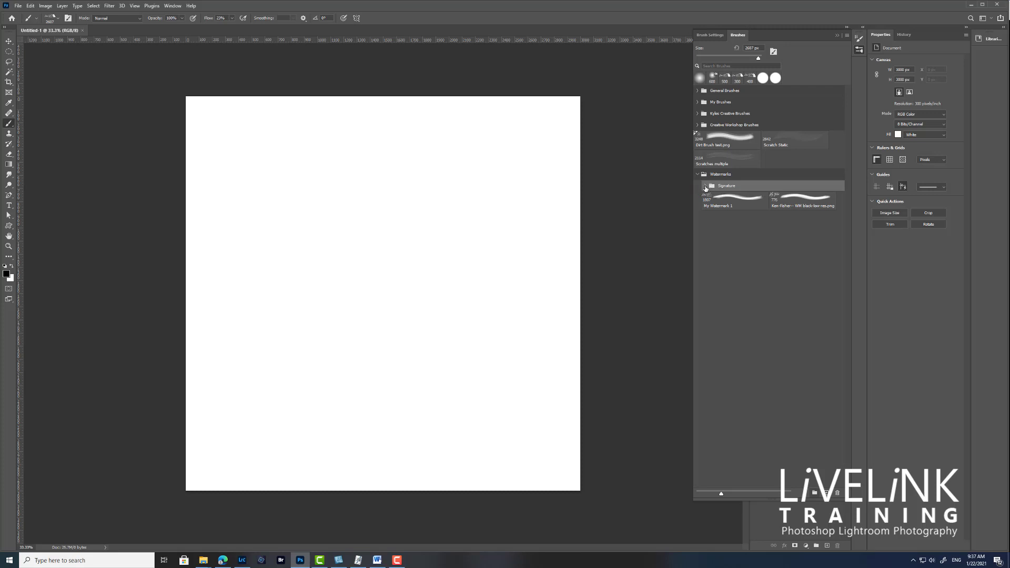
left_click(704, 185)
left_click(697, 174)
left_click(697, 174)
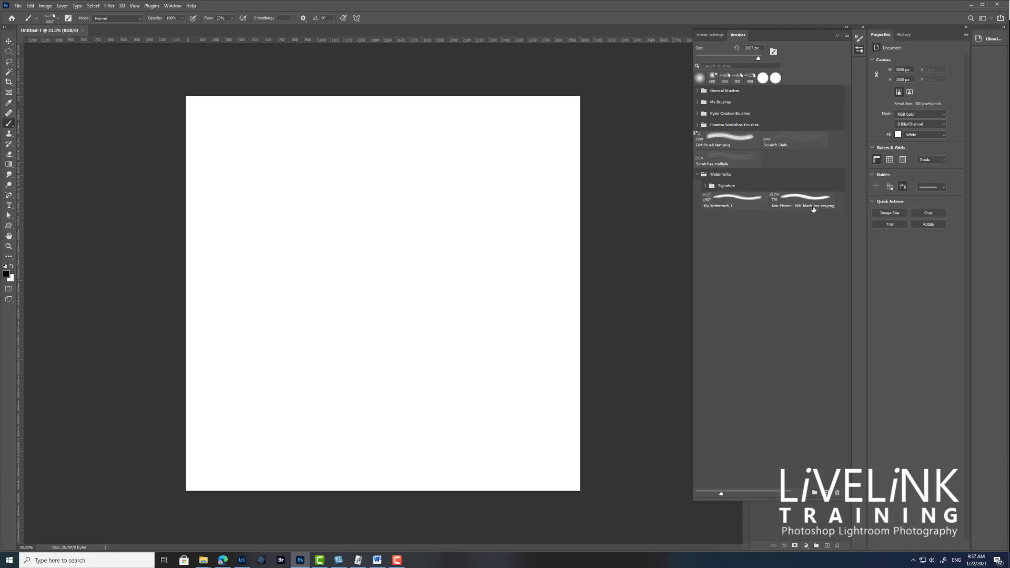
left_click(696, 174)
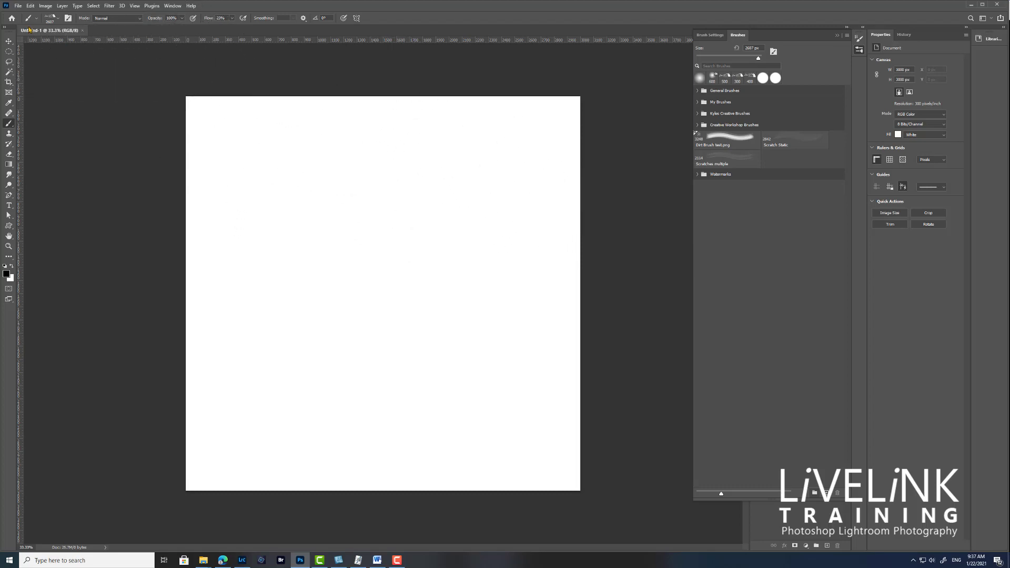
Switch to the Move tool in the toolbar.
left_click(8, 41)
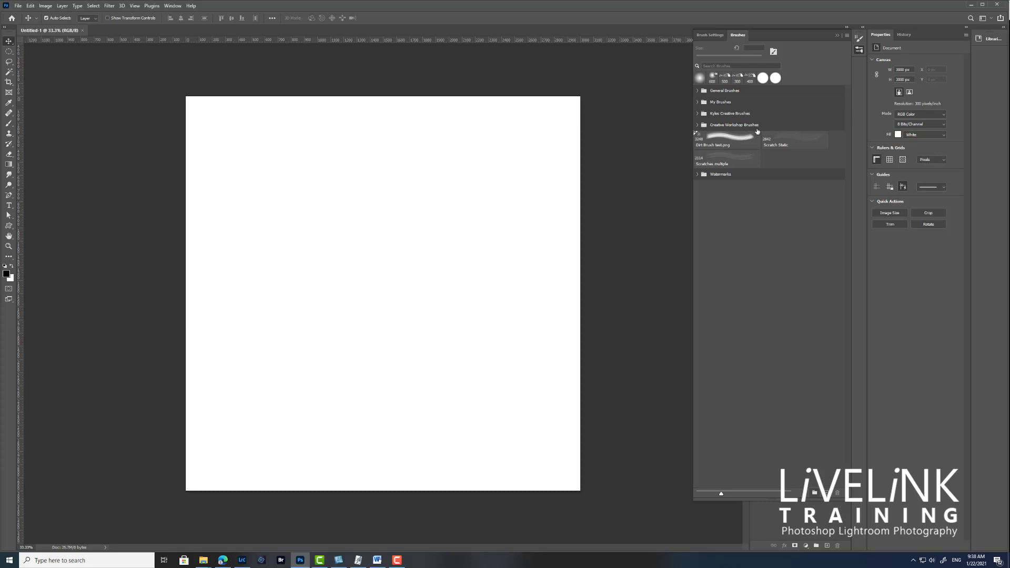
Restore the Legacy Brushes set from the Brushes panel menu and confirm with OK.
left_click(847, 36)
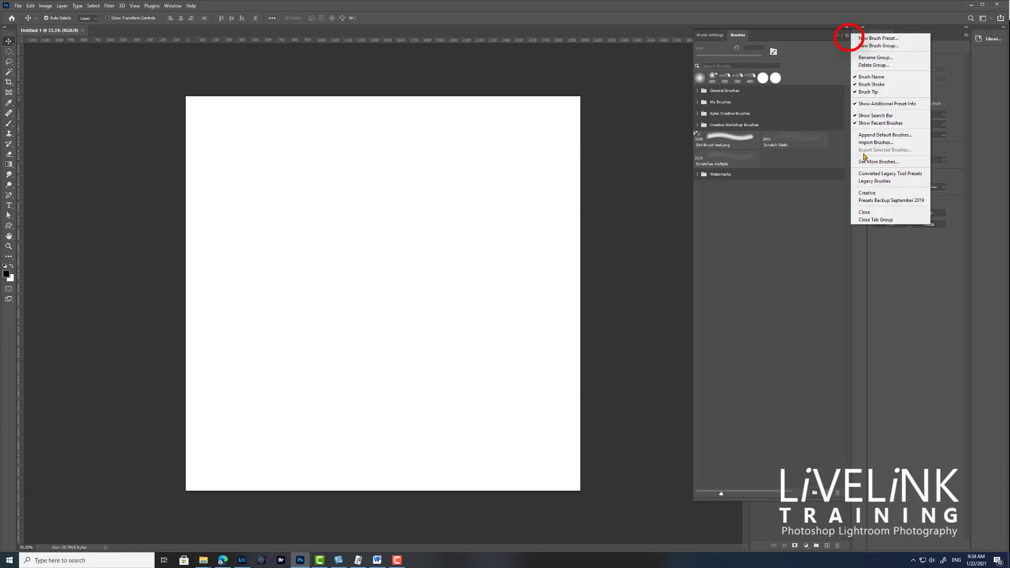
left_click(877, 181)
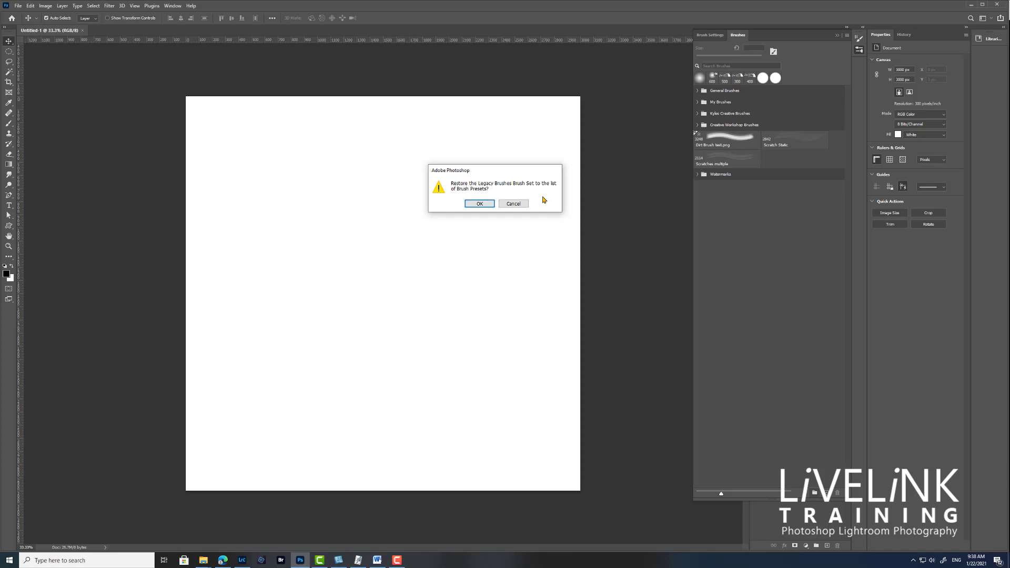
left_click(479, 204)
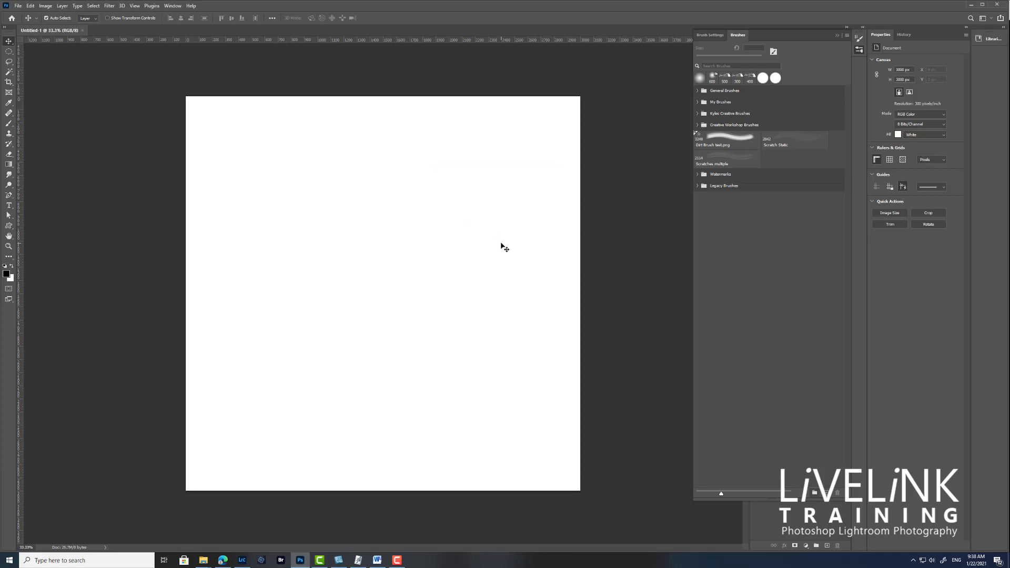
Expand Legacy Brushes and browse the Default Brushes and Calligraphic Brushes presets.
left_click(698, 186)
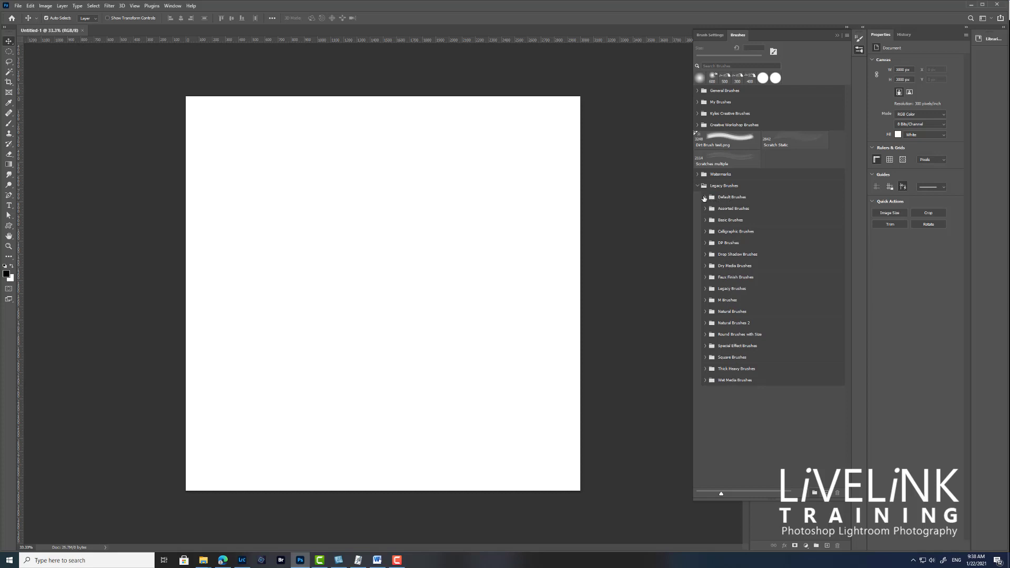
left_click(704, 198)
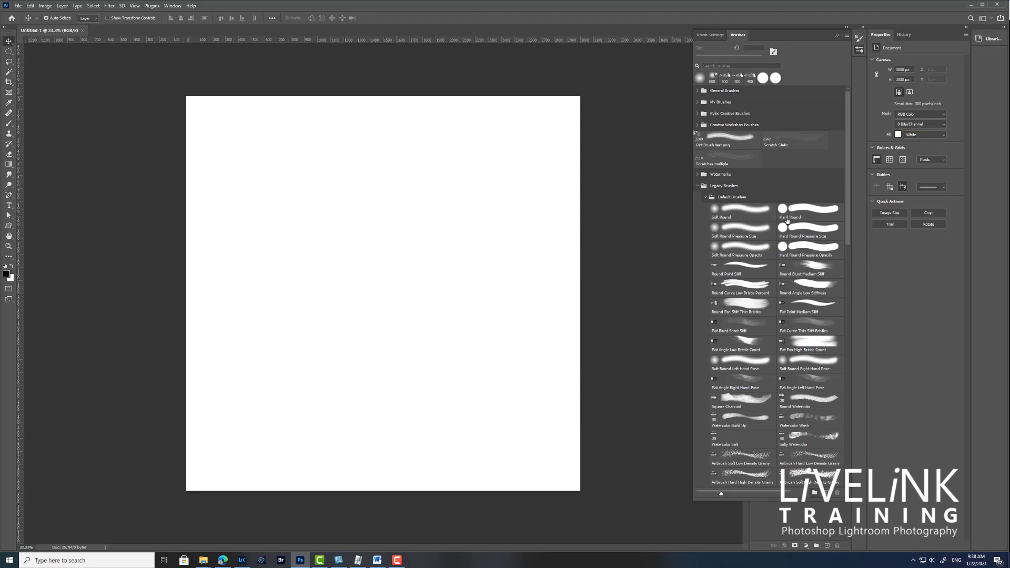
left_click(707, 201)
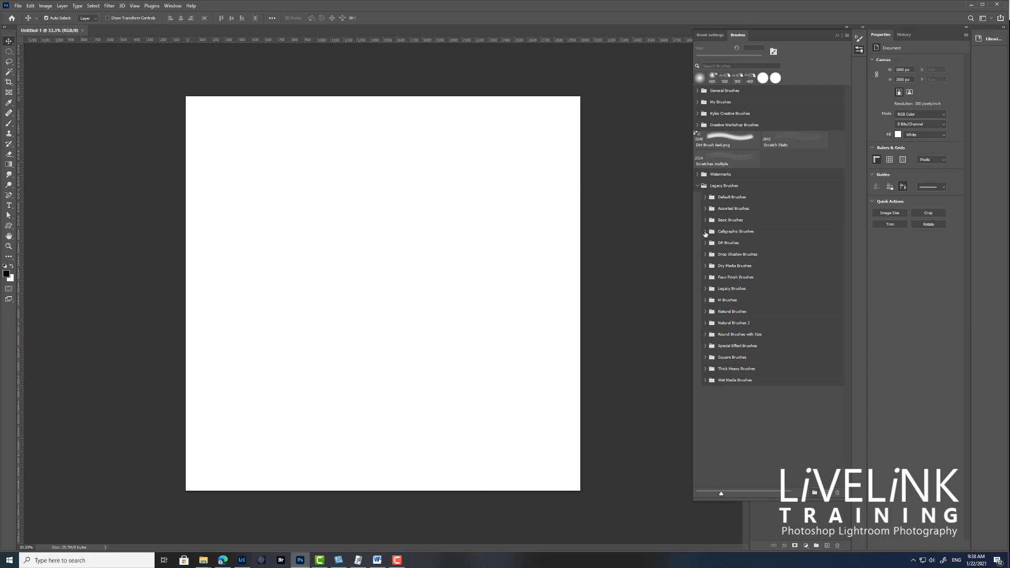
left_click(704, 231)
left_click(705, 232)
Reopen Default Brushes, select Soft Round Pressure Opacity and view its context menu.
left_click(706, 197)
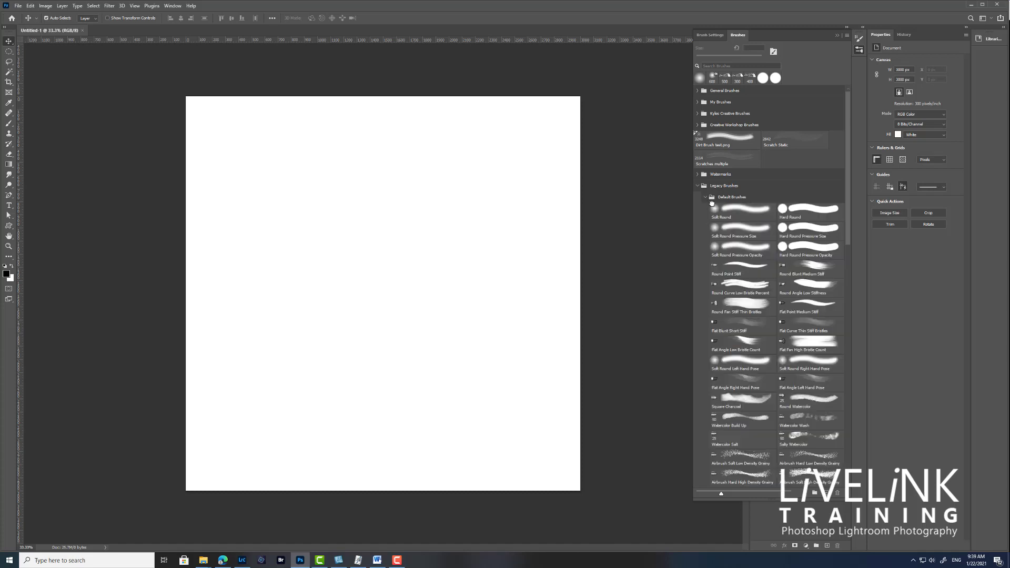
left_click(751, 248)
right_click(752, 247)
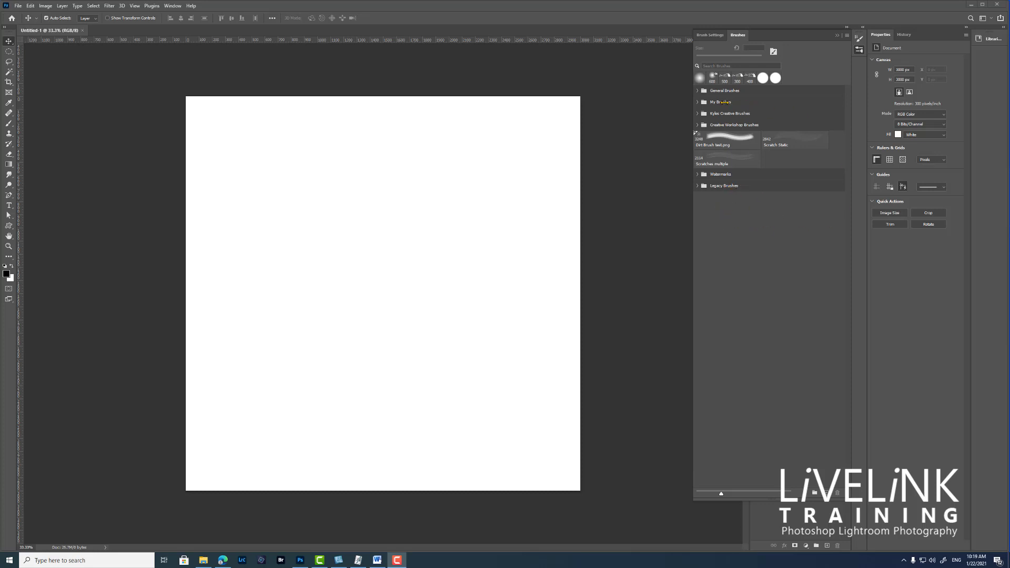
Multi-select the My Brushes, Creative Workshop Brushes and Watermarks groups in the Brushes panel.
left_click(723, 102)
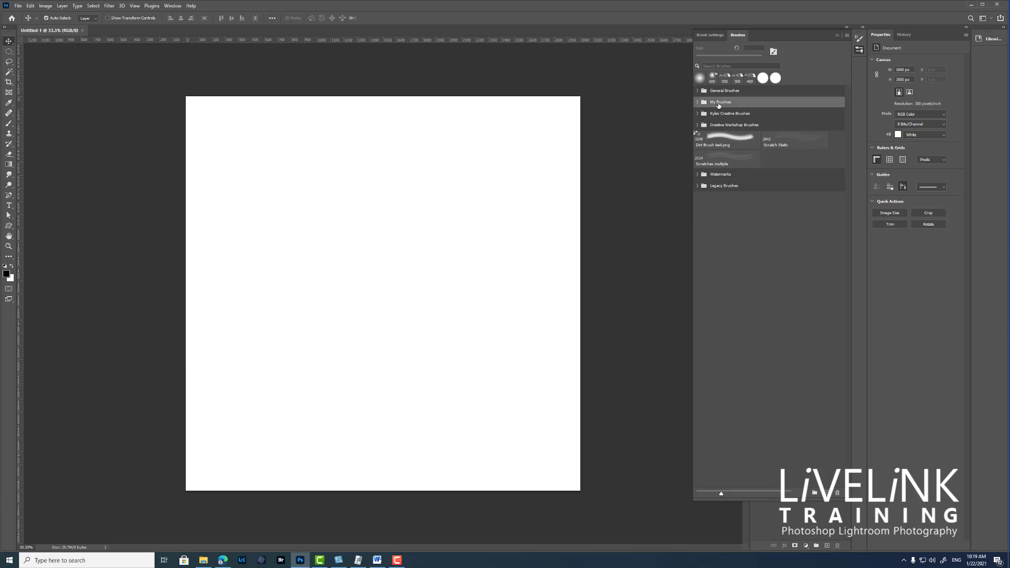
left_click(696, 102)
left_click(695, 103)
left_click(723, 126)
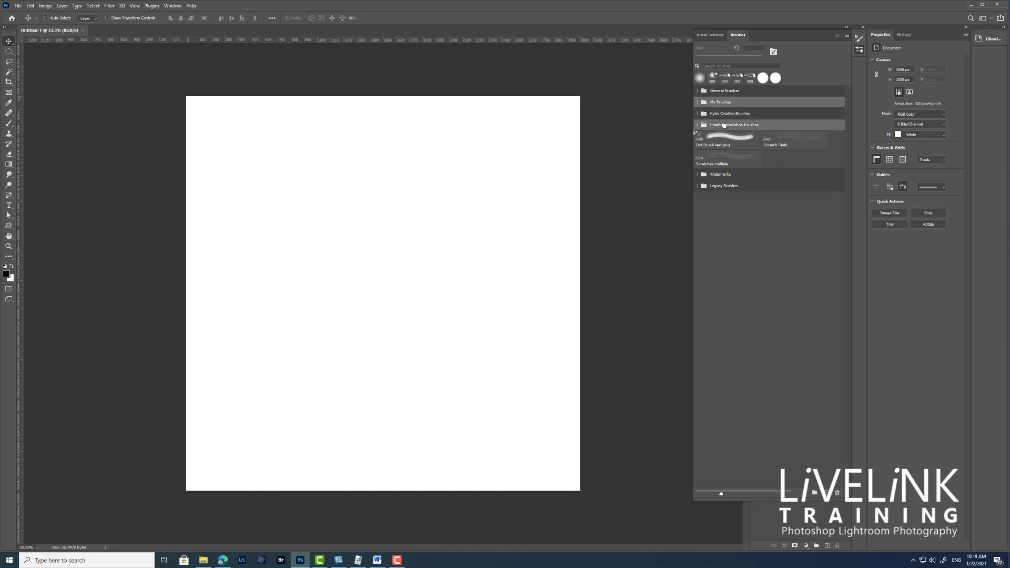
left_click(719, 175, "ctrl")
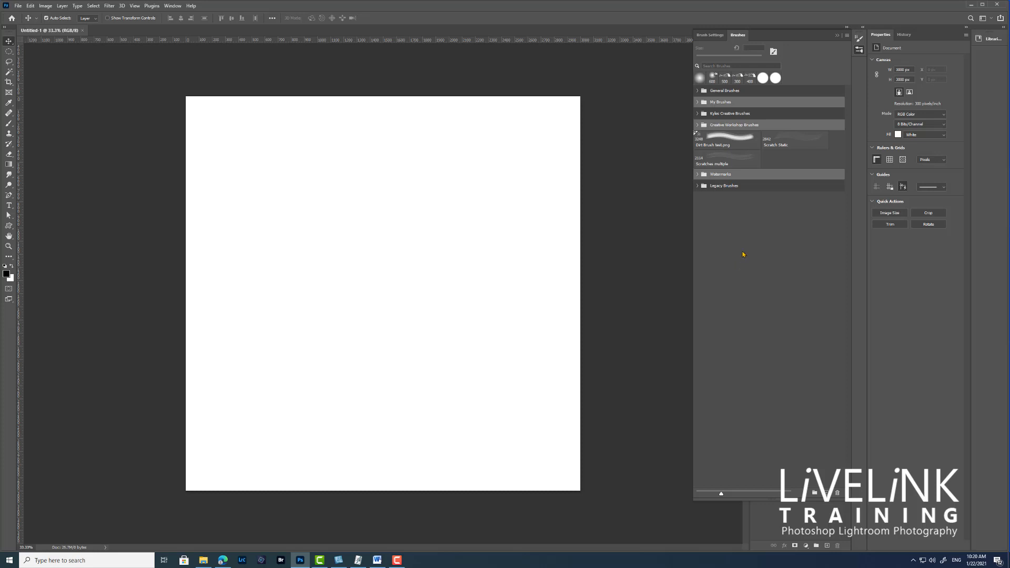
Start Export Selected Brushes and target Seagate 4TB (D:) > 2. Backups > Brushes.
left_click(846, 37)
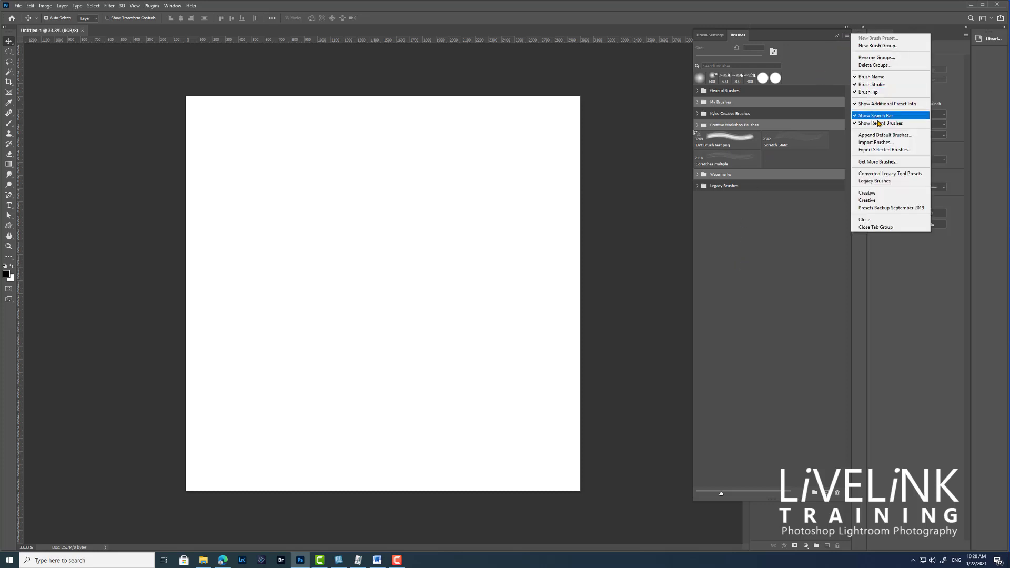
left_click(877, 151)
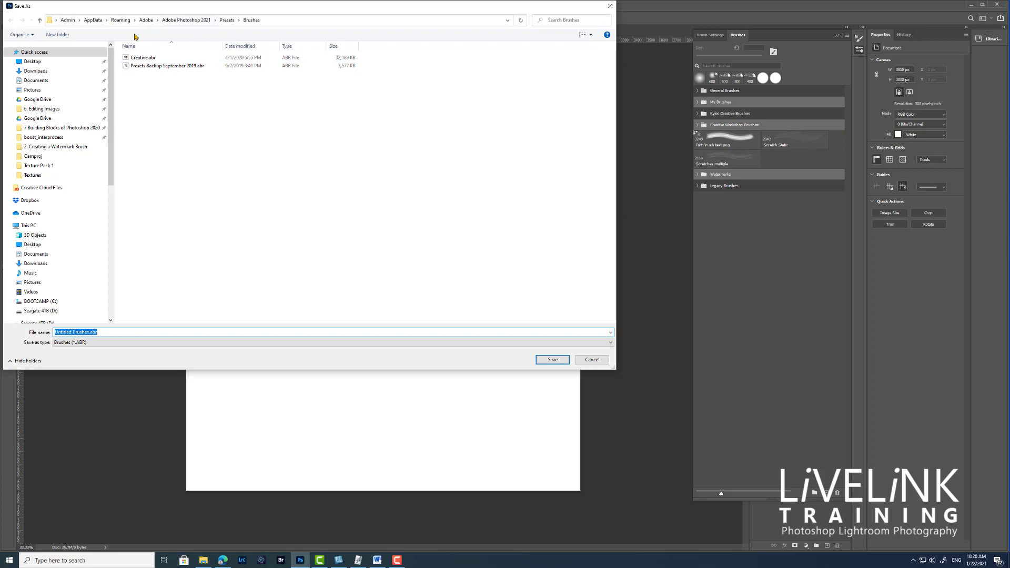
left_click_drag(111, 138, 107, 226)
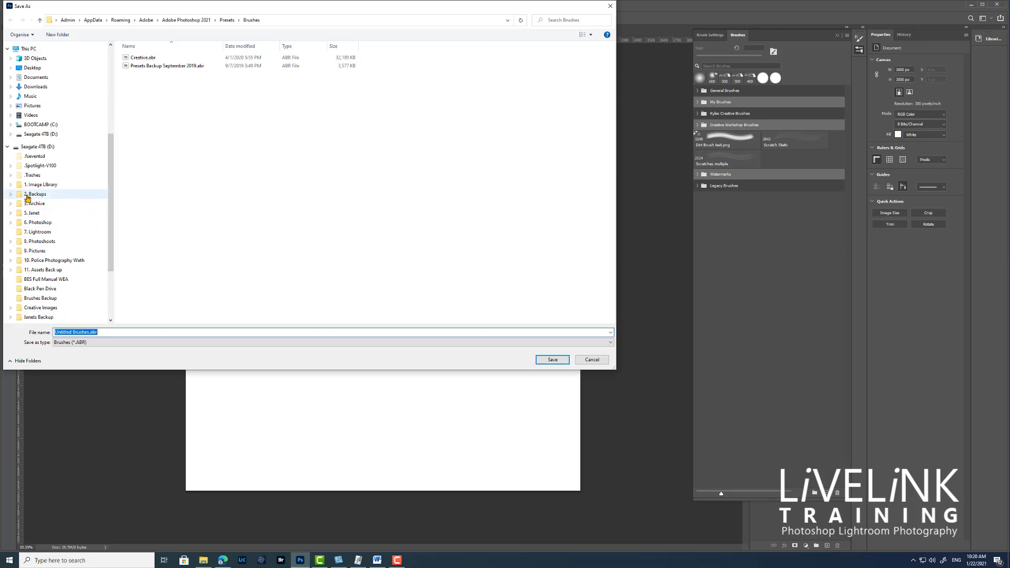
left_click(11, 195)
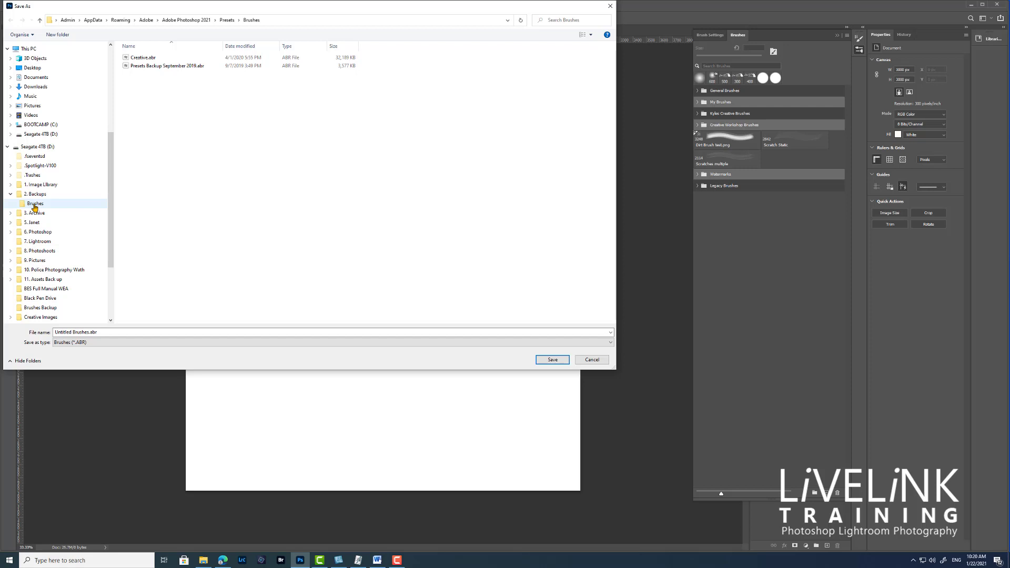
left_click(35, 204)
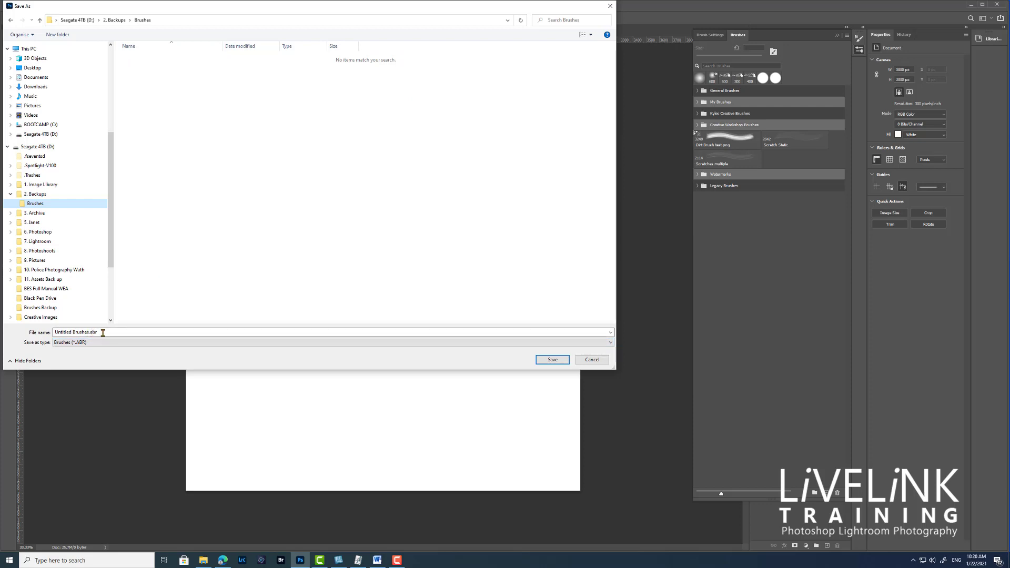
Save the exported brush groups under the file name 'Backup 220121'.
left_click_drag(102, 333, 21, 335)
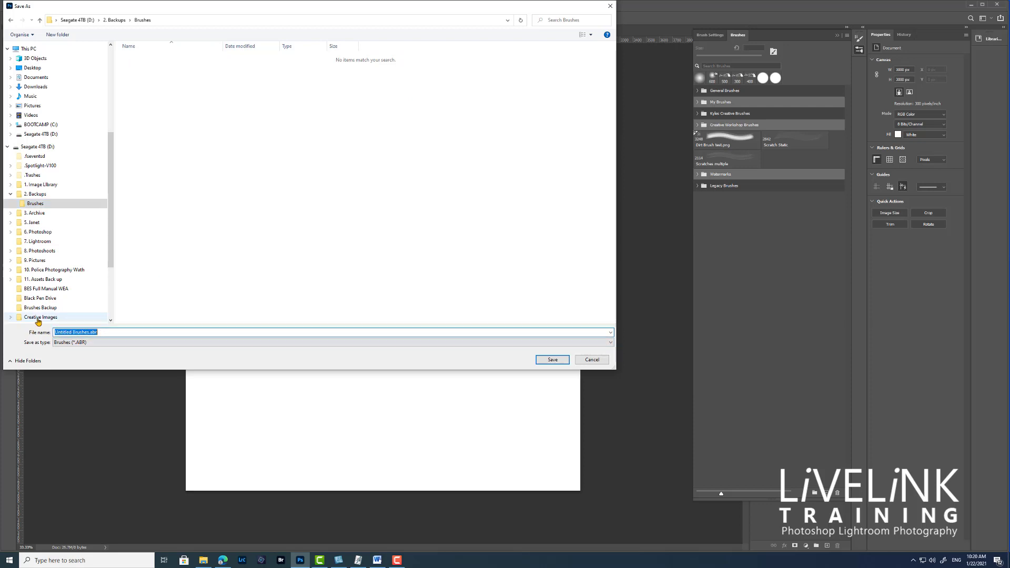
type("Backup 220121")
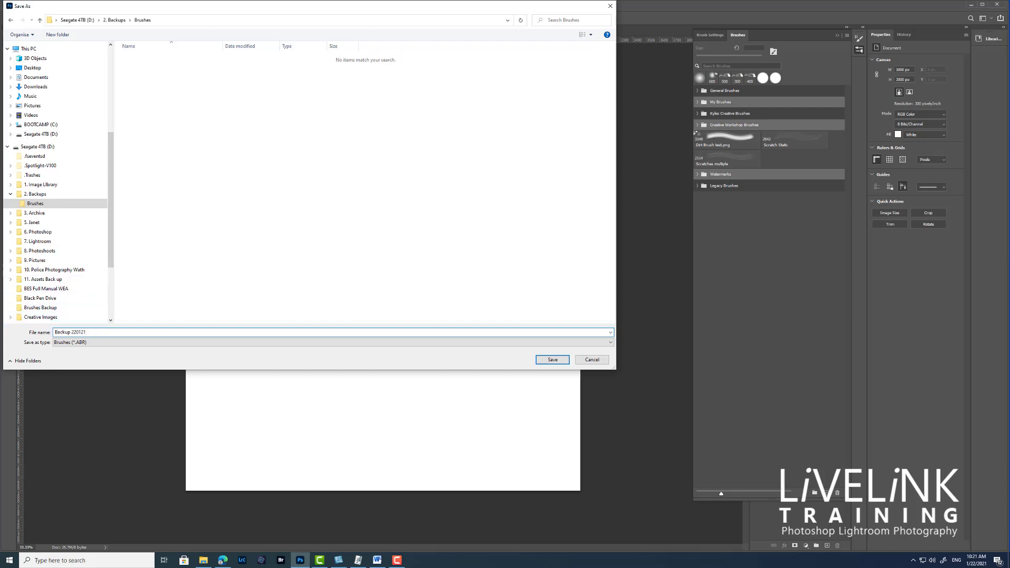
left_click(552, 361)
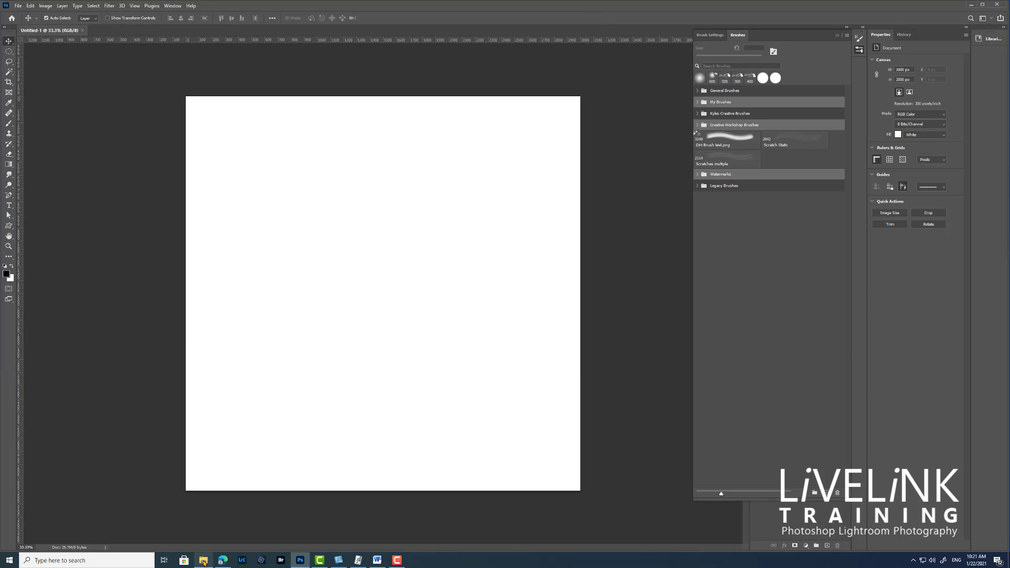
In File Explorer, open Seagate 4TB (D:) > 2. Backups > Brushes to confirm Backup 220121.abr exists.
left_click(204, 561)
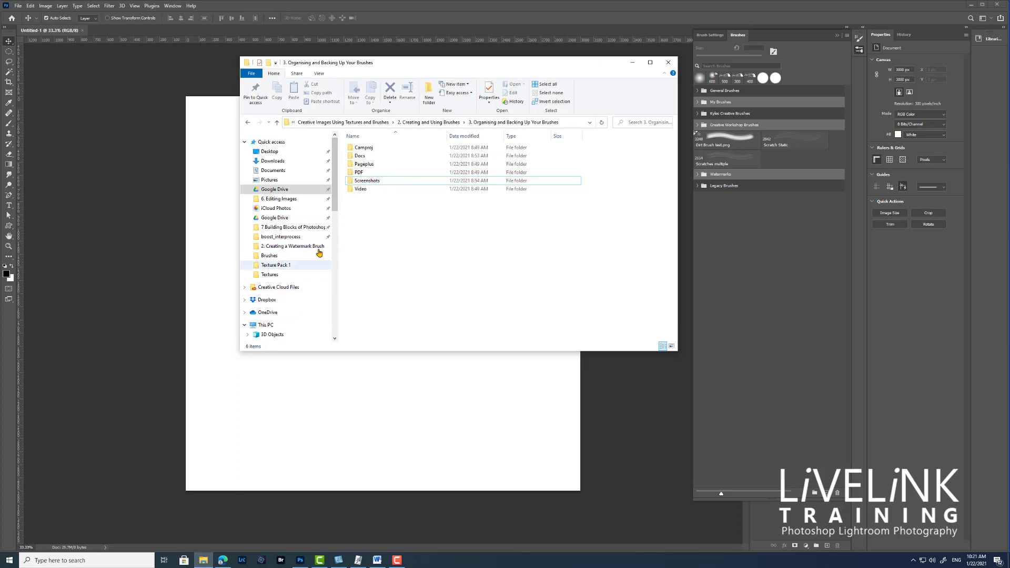
left_click_drag(334, 196, 333, 259)
left_click(272, 296)
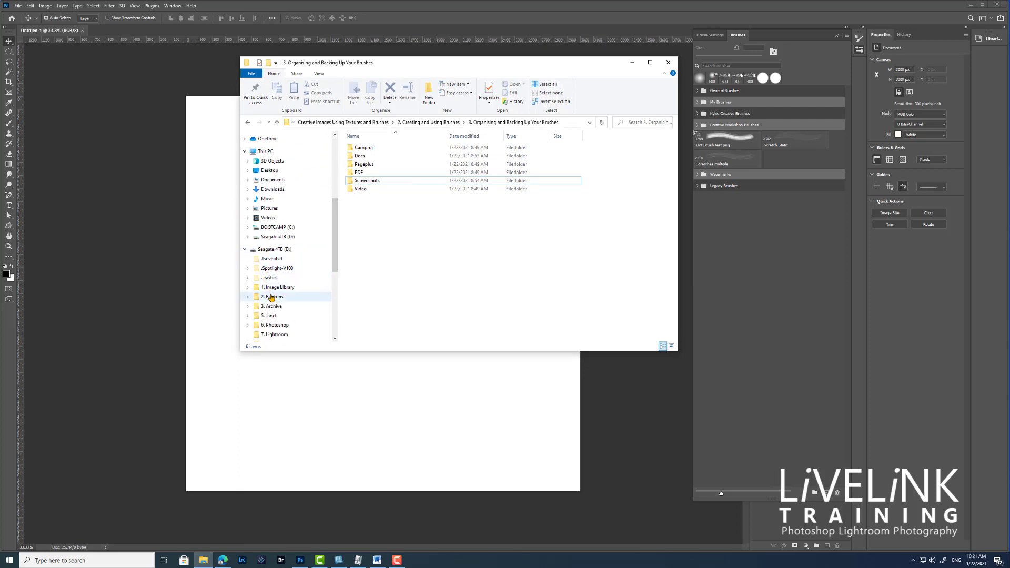
double_click(361, 149)
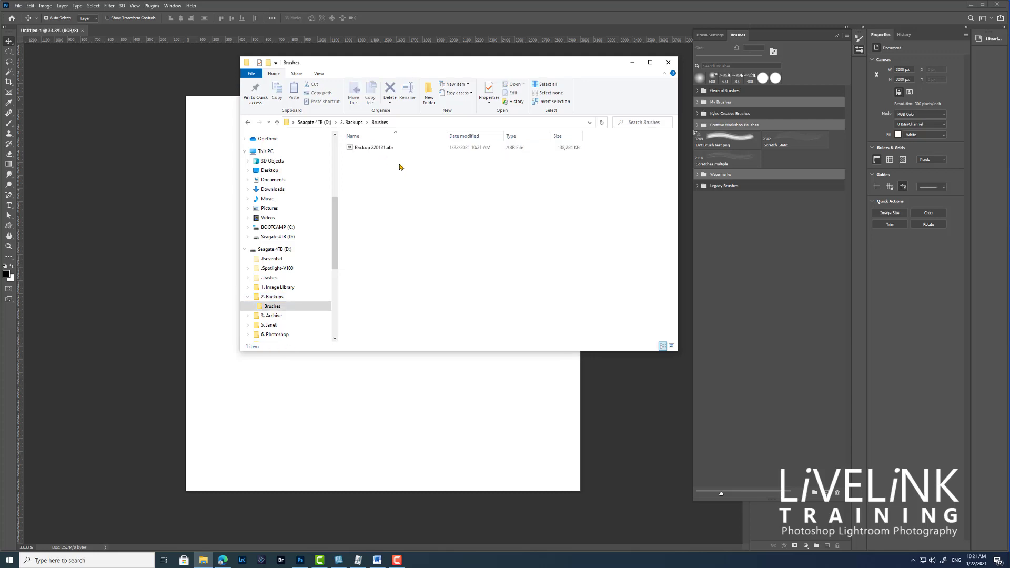